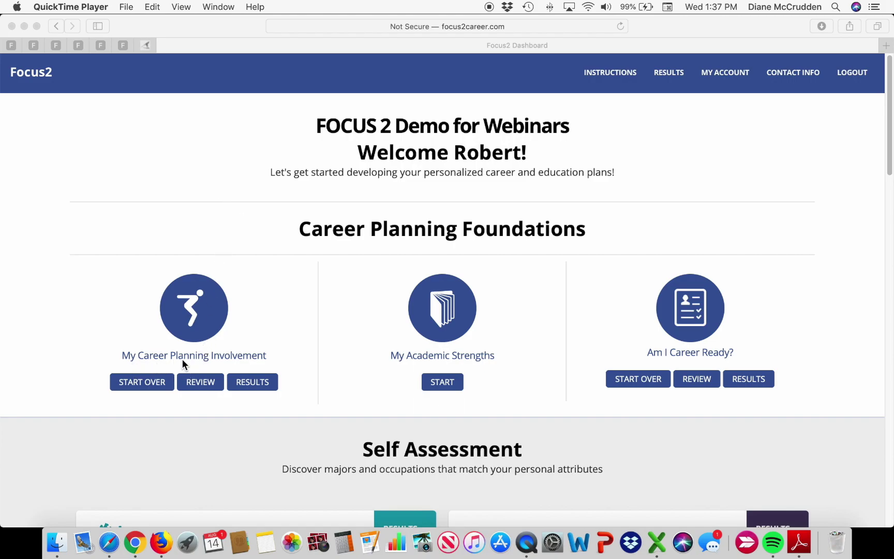
# Step: Bring the browser forward and open Am I Career Ready? RESULTS, listing the eight NACE competencies
pyautogui.click(212, 357)
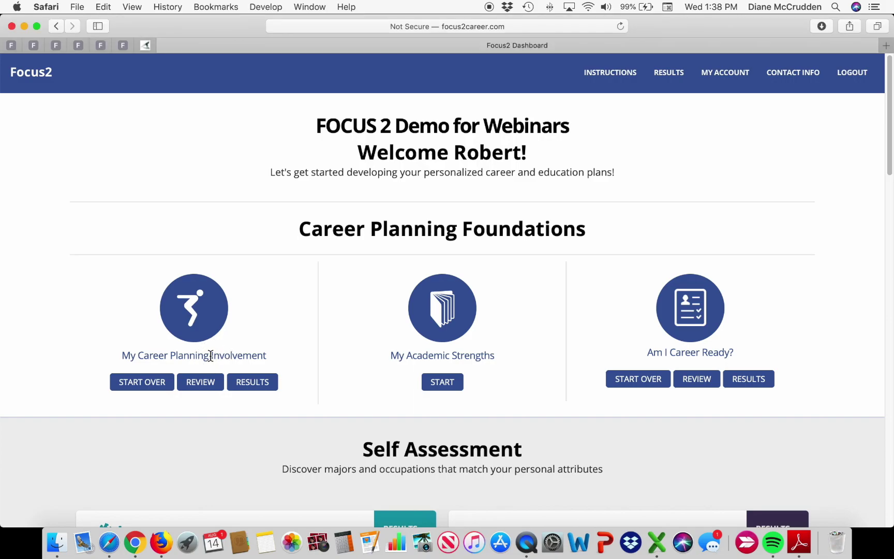
pyautogui.moveTo(210, 356); pyautogui.dragTo(268, 354)
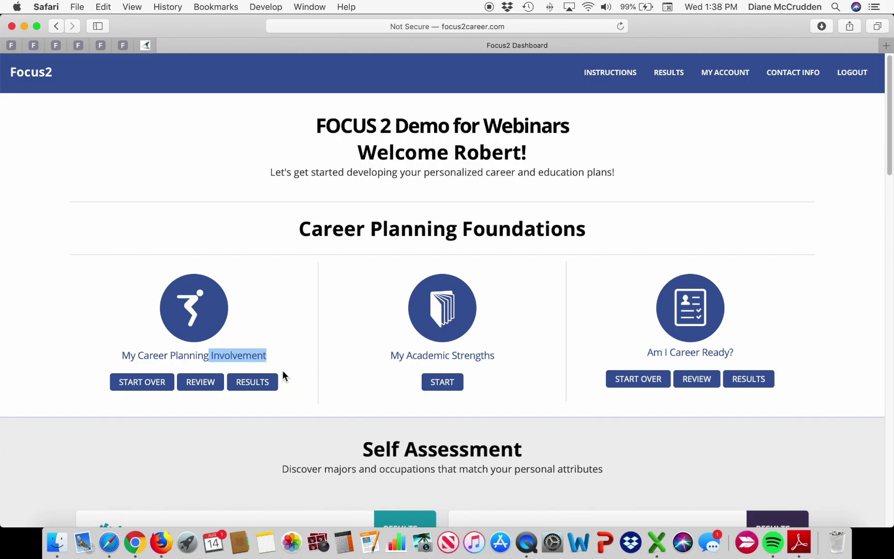
pyautogui.click(666, 445)
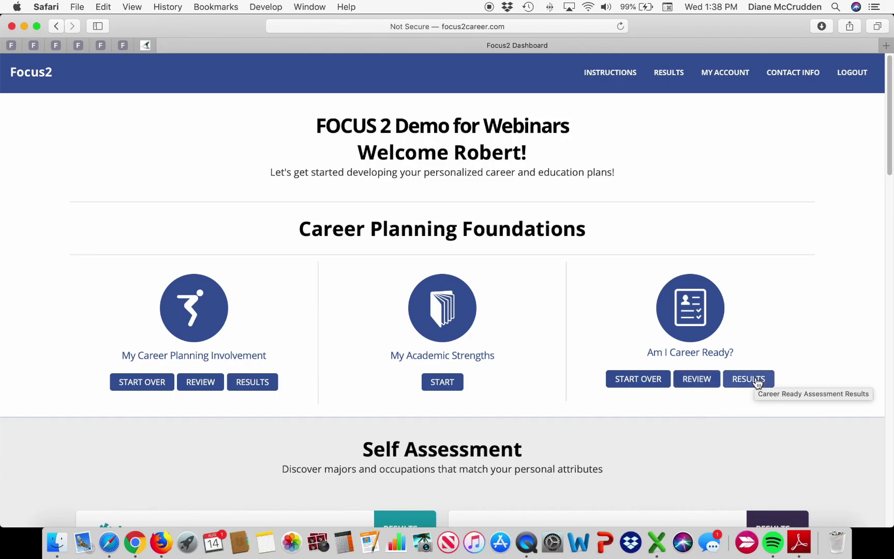
pyautogui.click(695, 379)
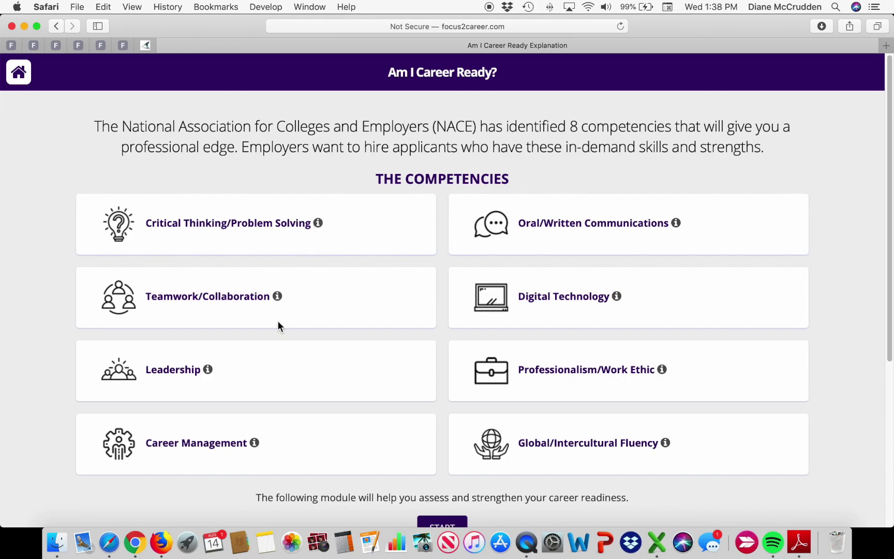
pyautogui.click(318, 223)
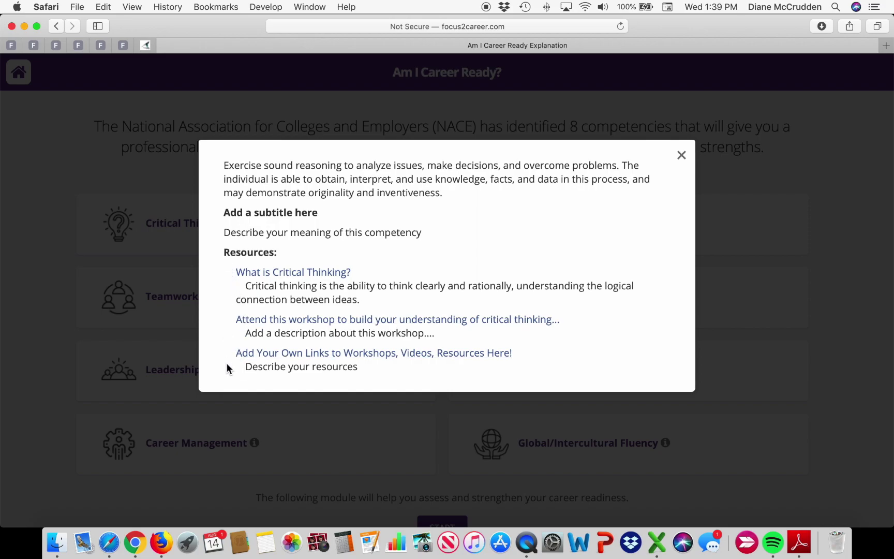
pyautogui.click(682, 156)
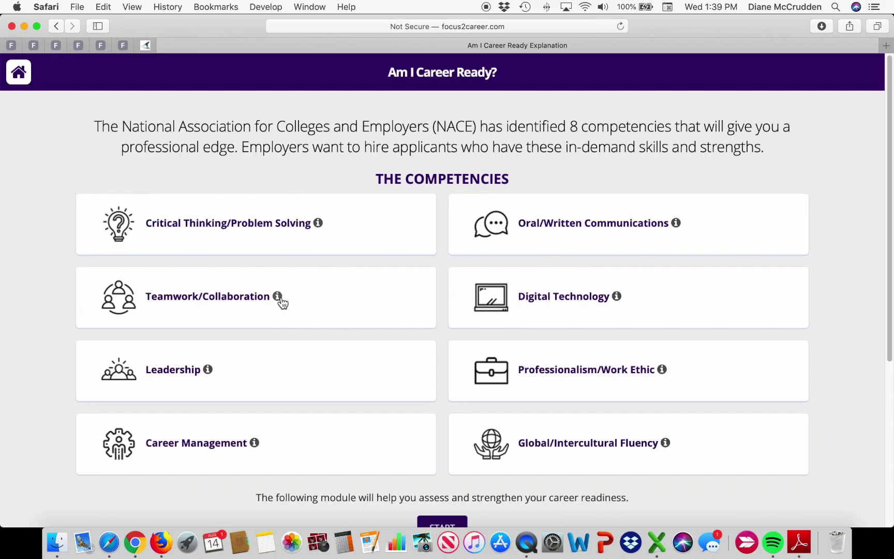
pyautogui.click(208, 369)
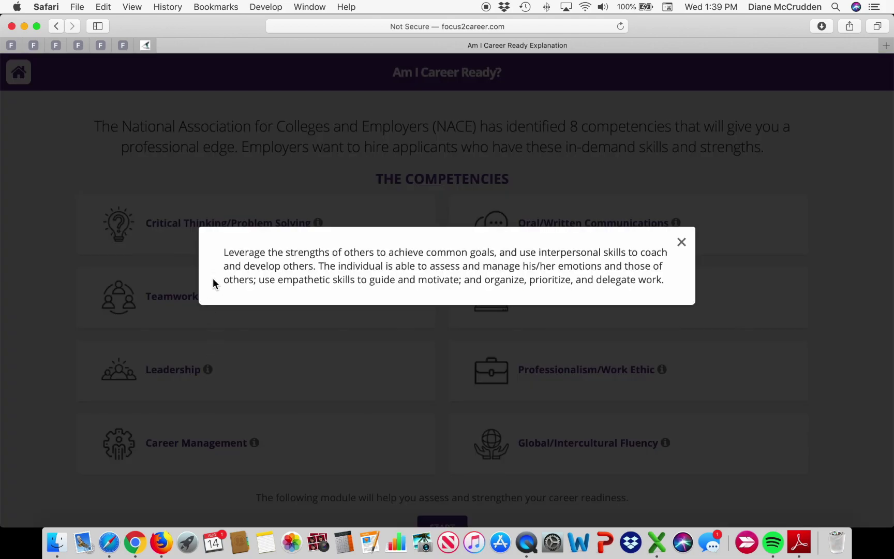
pyautogui.click(682, 242)
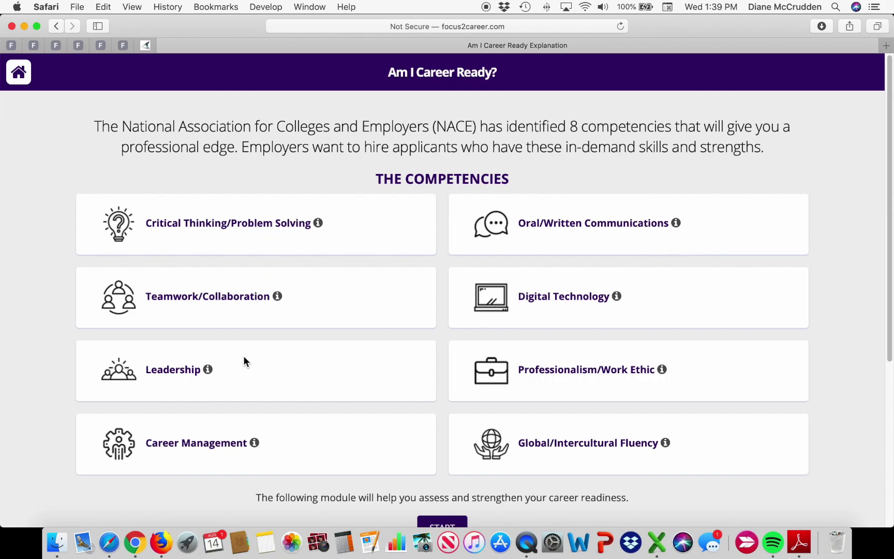
pyautogui.scroll(-1, 243, 356)
pyautogui.scroll(-2, 468, 479)
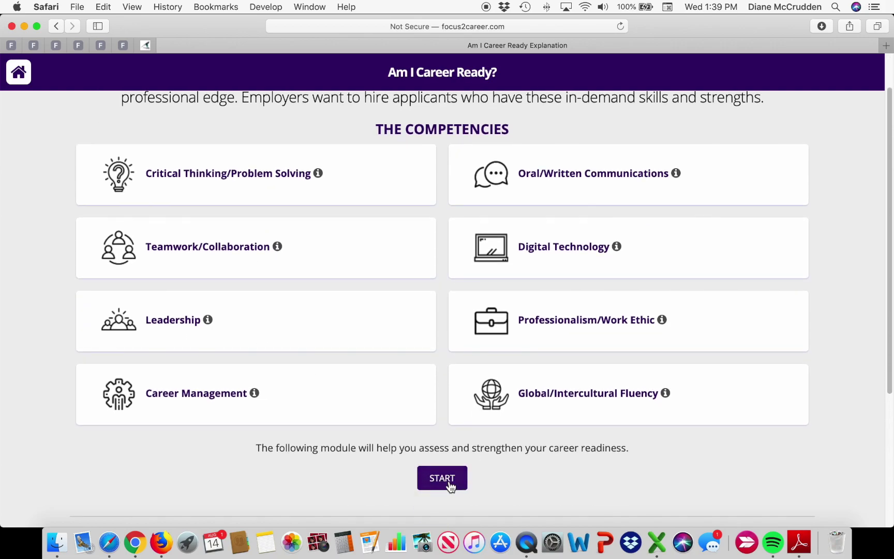
# Step: Star-rate every competency from Critical Thinking through Global/Intercultural Fluency and finish the assessment
pyautogui.click(447, 481)
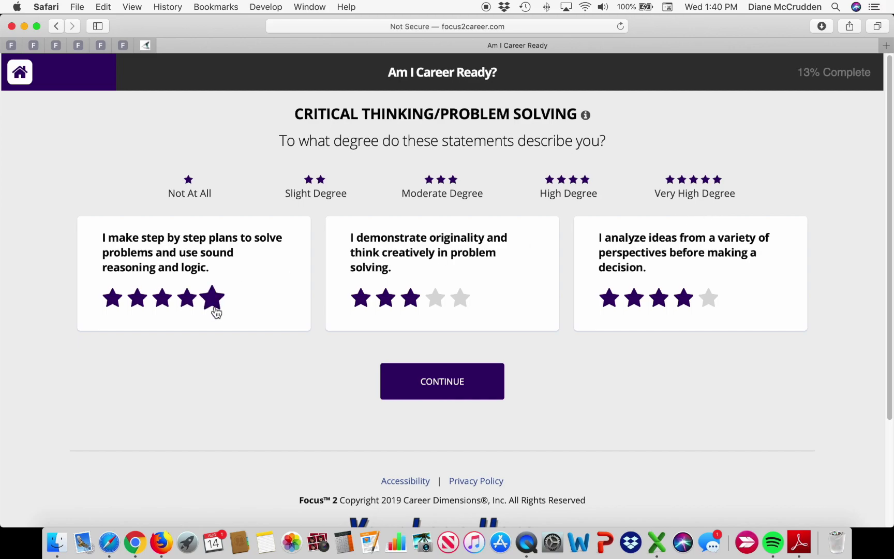
pyautogui.click(450, 389)
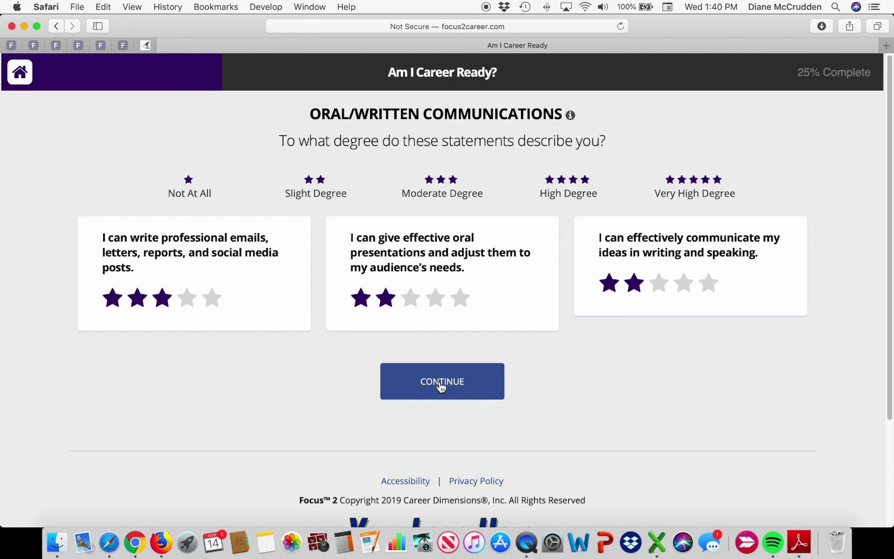
pyautogui.click(440, 387)
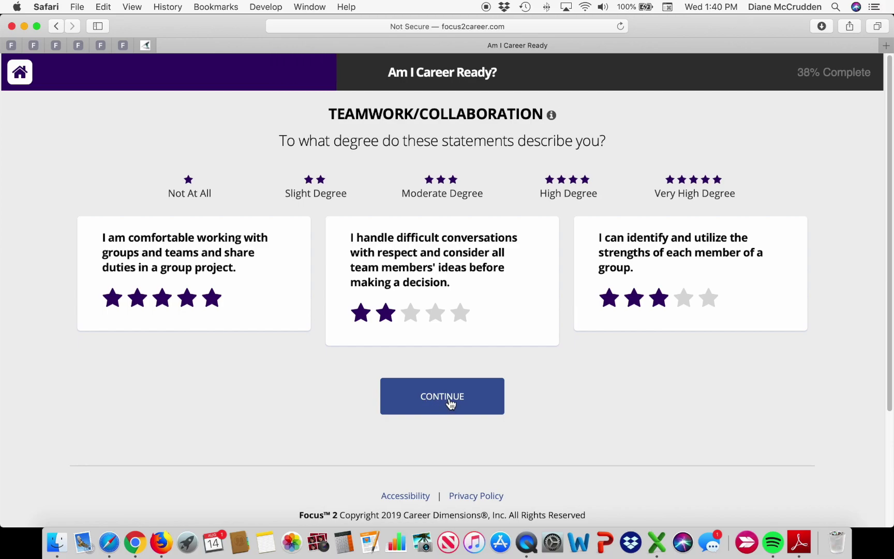
pyautogui.click(451, 404)
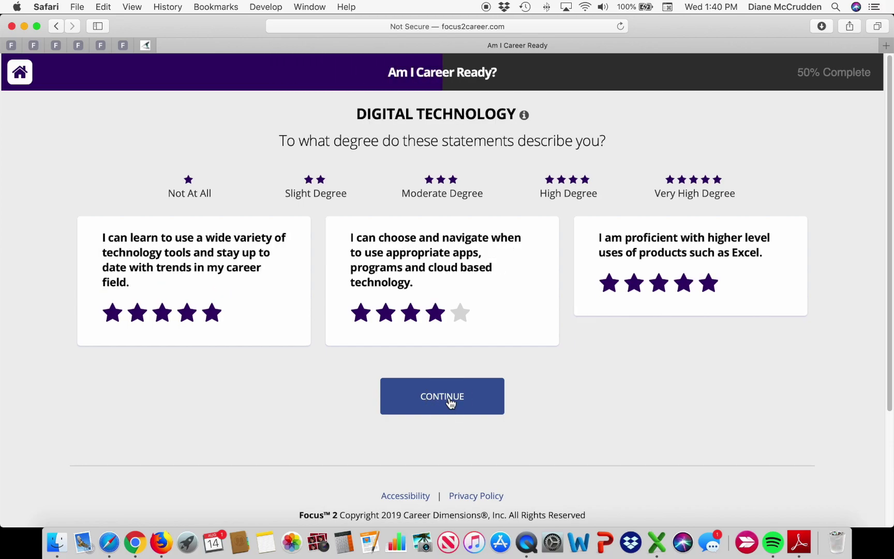
pyautogui.click(450, 401)
pyautogui.click(450, 381)
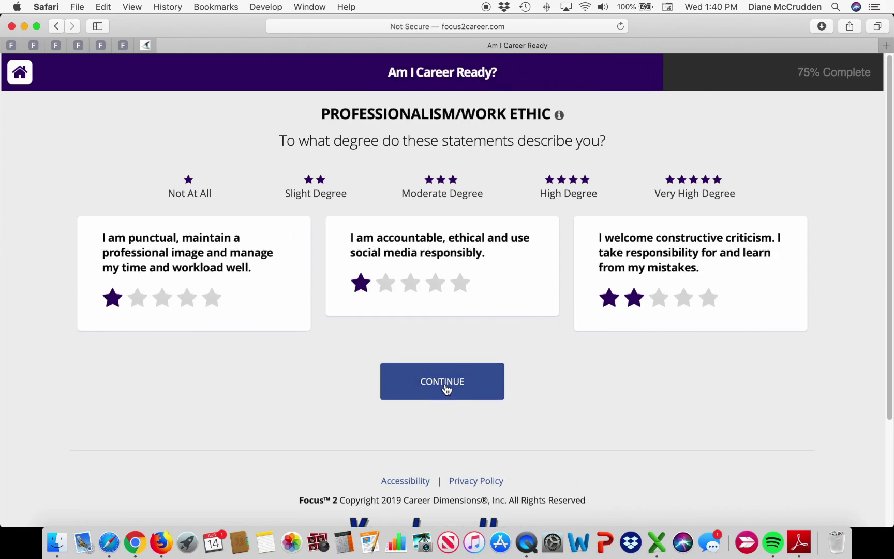
pyautogui.click(446, 392)
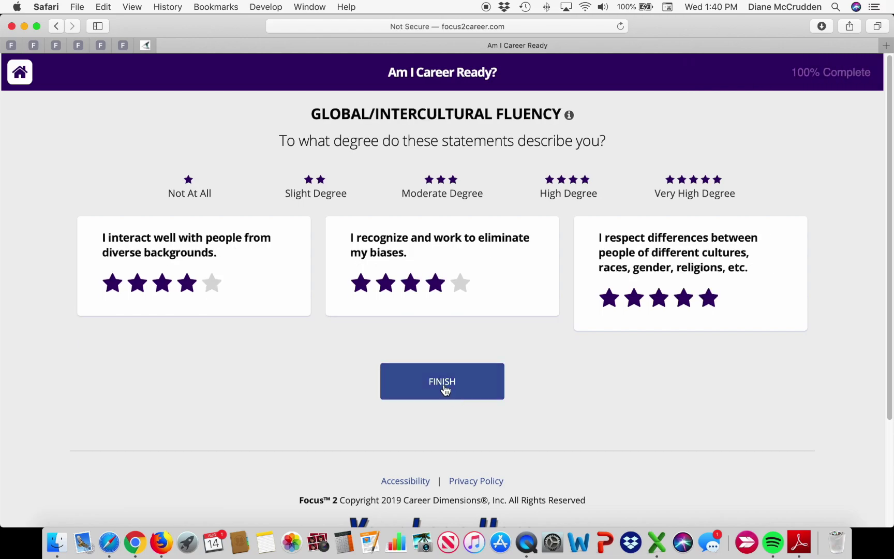
pyautogui.click(448, 387)
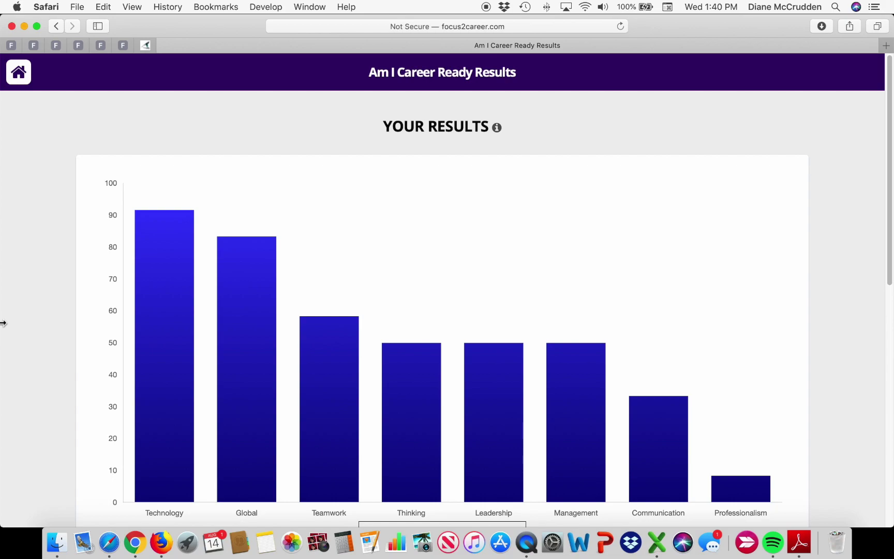
pyautogui.scroll(-5, 3, 323)
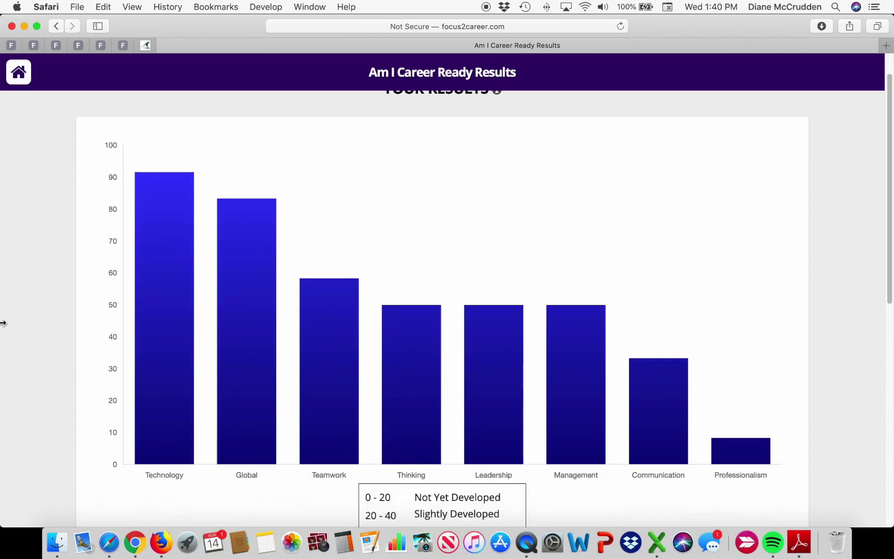
pyautogui.scroll(-2, 3, 324)
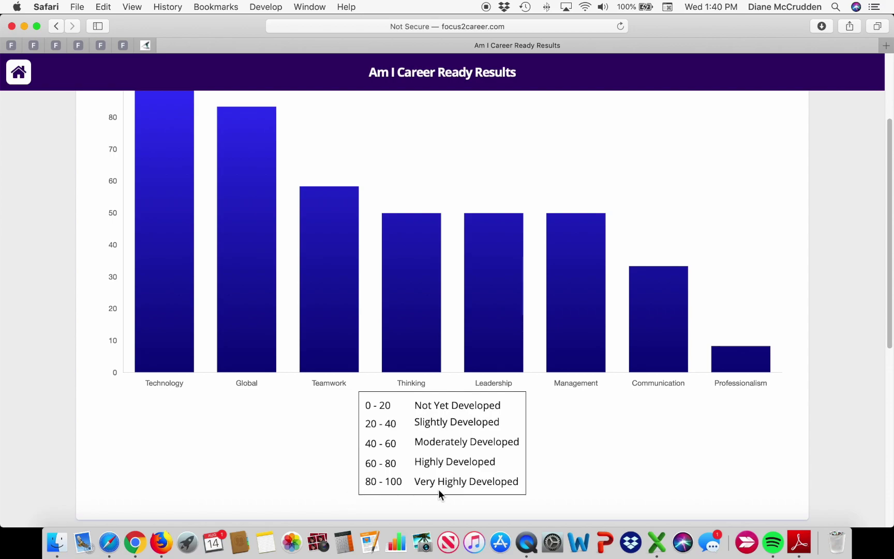
pyautogui.scroll(2, 213, 443)
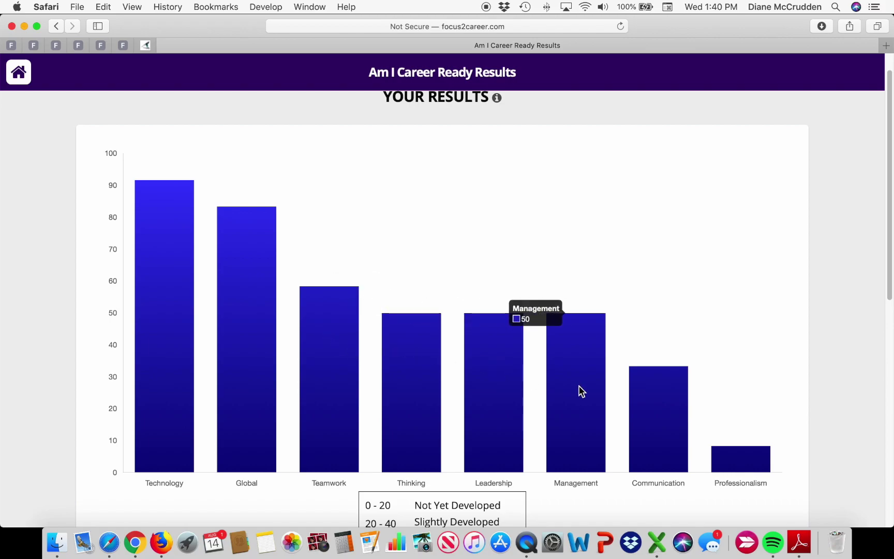
pyautogui.scroll(-5, 600, 501)
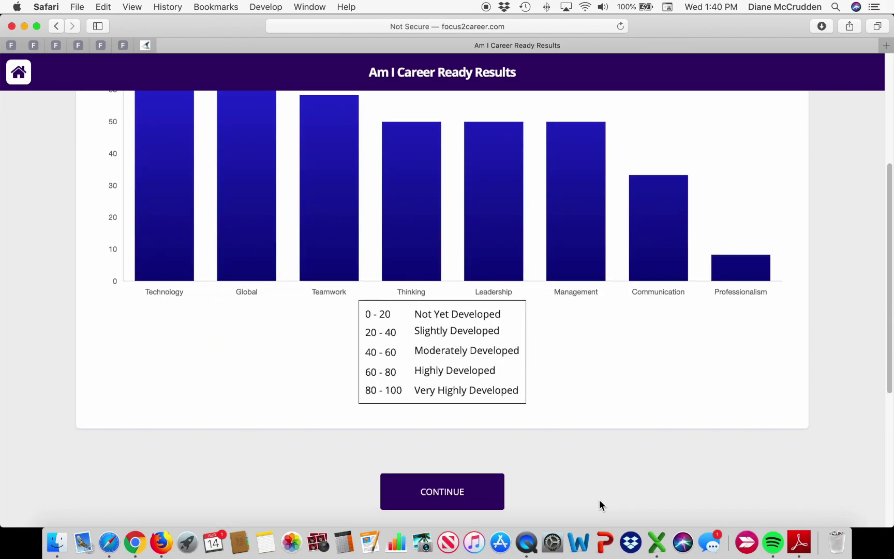
pyautogui.click(453, 502)
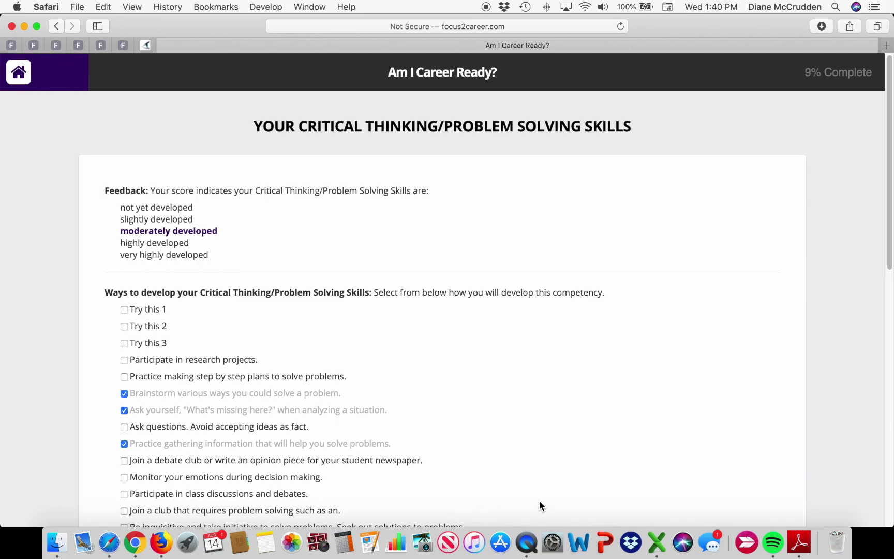
pyautogui.scroll(-1, 614, 488)
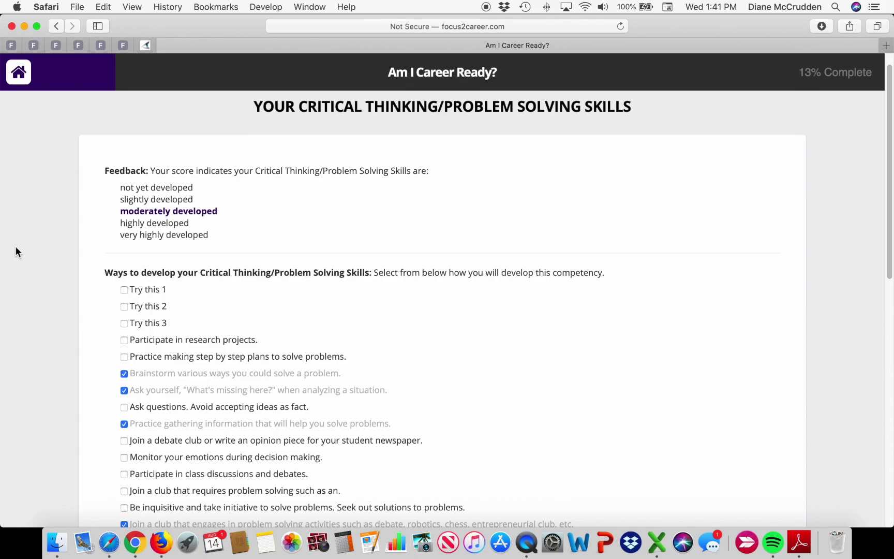
pyautogui.scroll(-3, 16, 252)
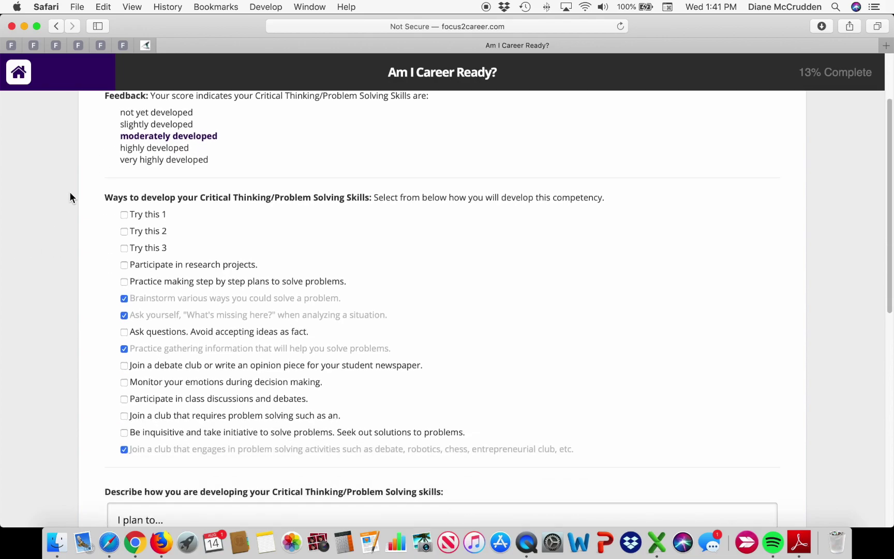
pyautogui.scroll(-1, 70, 193)
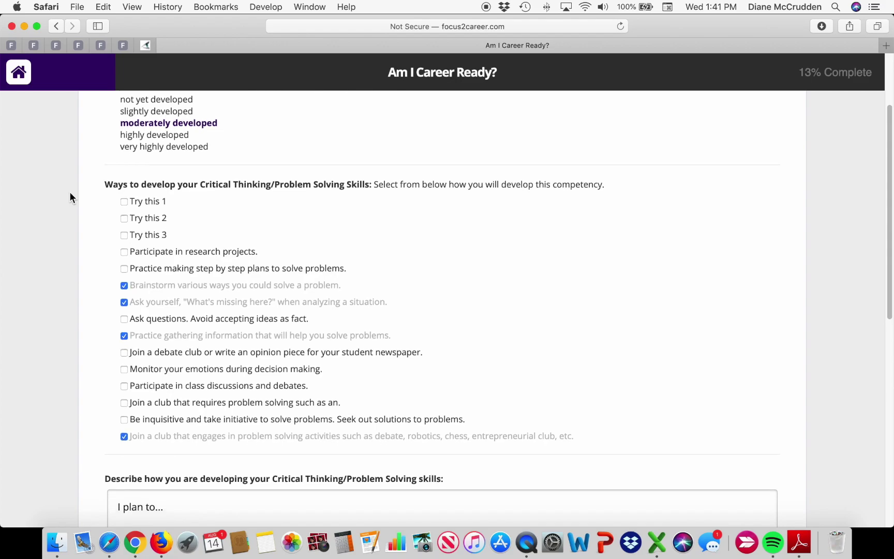
pyautogui.scroll(-1, 70, 193)
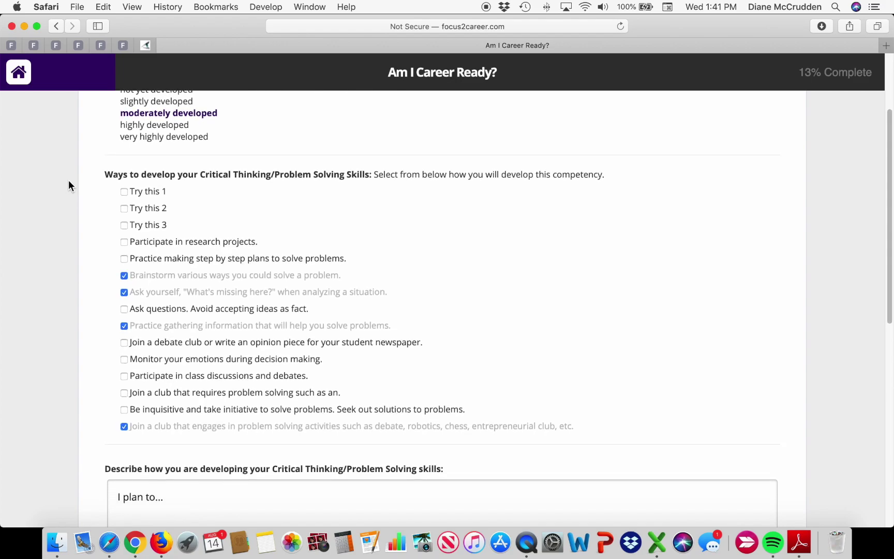
pyautogui.scroll(-2, 69, 182)
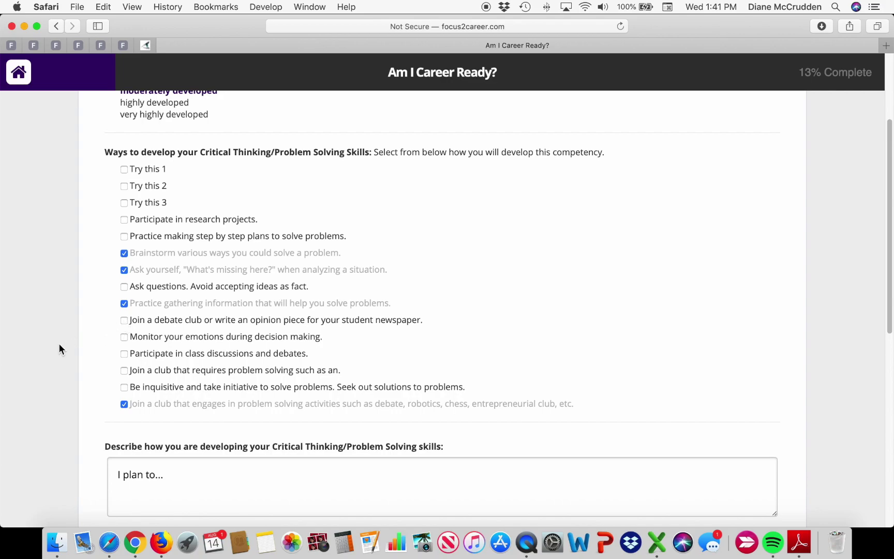
pyautogui.scroll(-2, 59, 343)
pyautogui.scroll(-3, 58, 343)
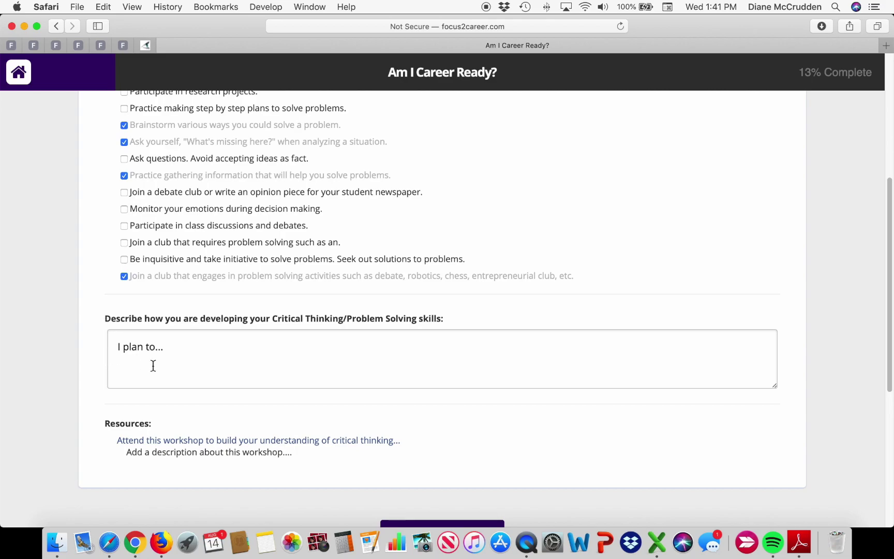
pyautogui.scroll(-1, 44, 363)
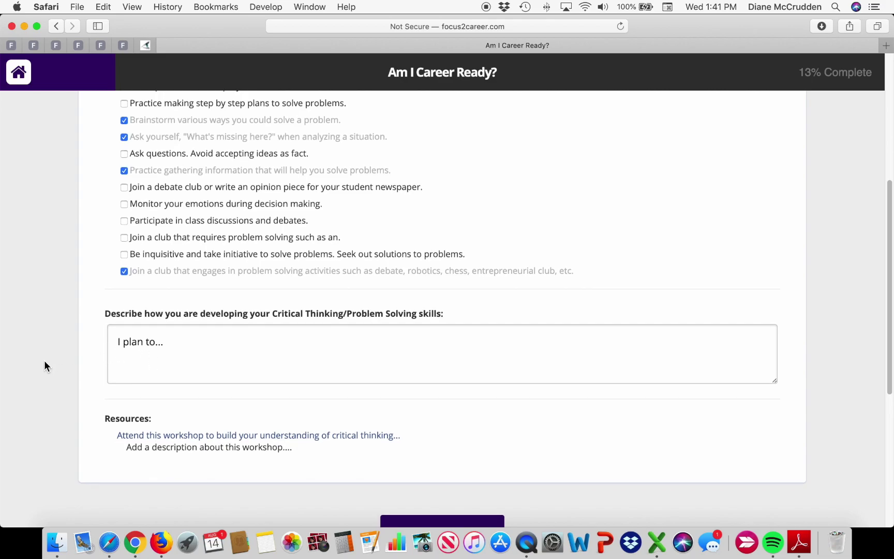
pyautogui.scroll(-2, 44, 362)
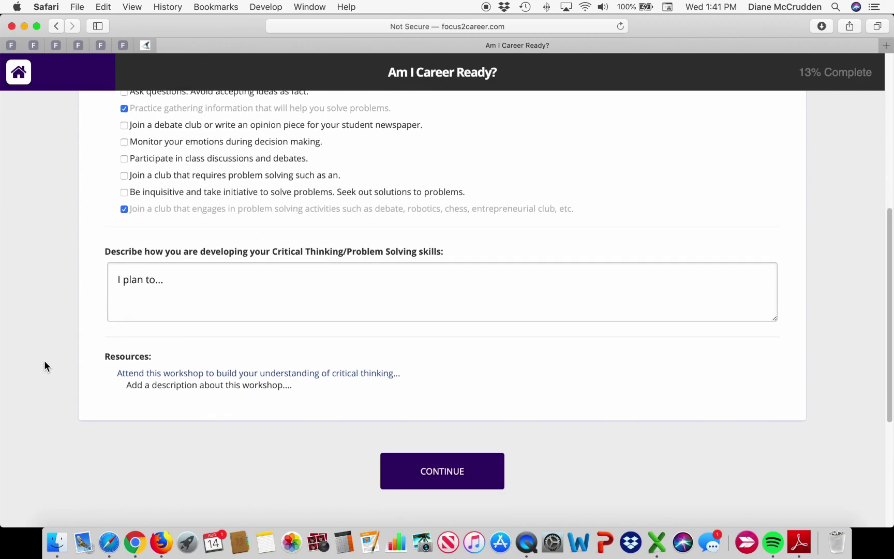
pyautogui.scroll(-1, 44, 361)
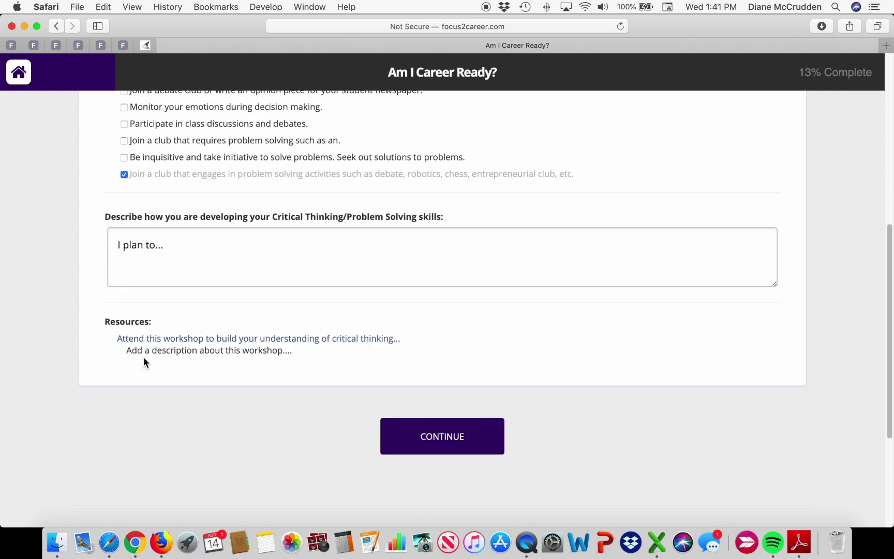
# Step: Continue past the Critical Thinking, Oral/Written Communications, Teamwork and Digital Technology pages
pyautogui.click(439, 453)
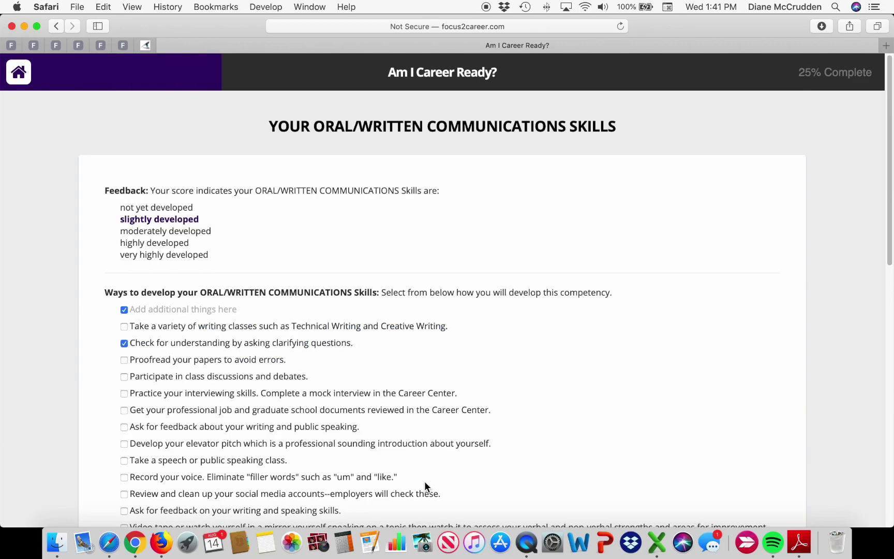
pyautogui.scroll(-2, 425, 482)
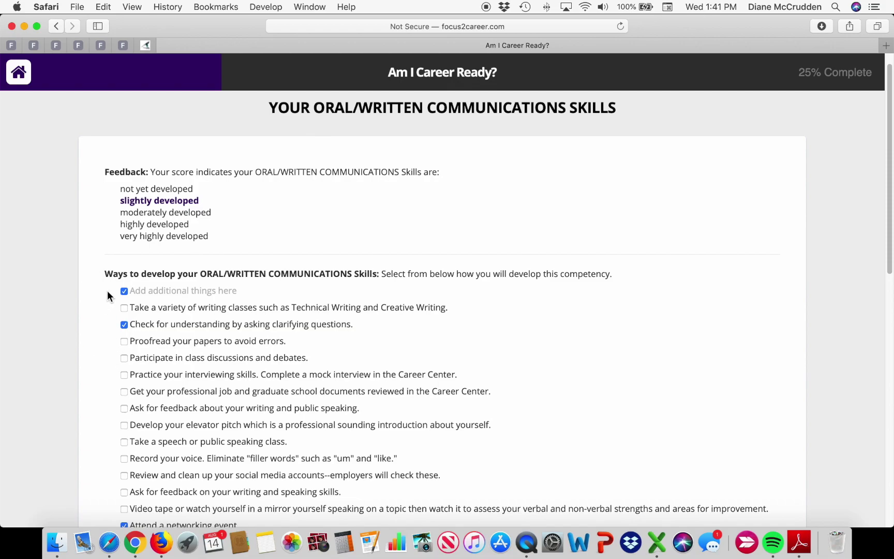
pyautogui.scroll(-10, 31, 433)
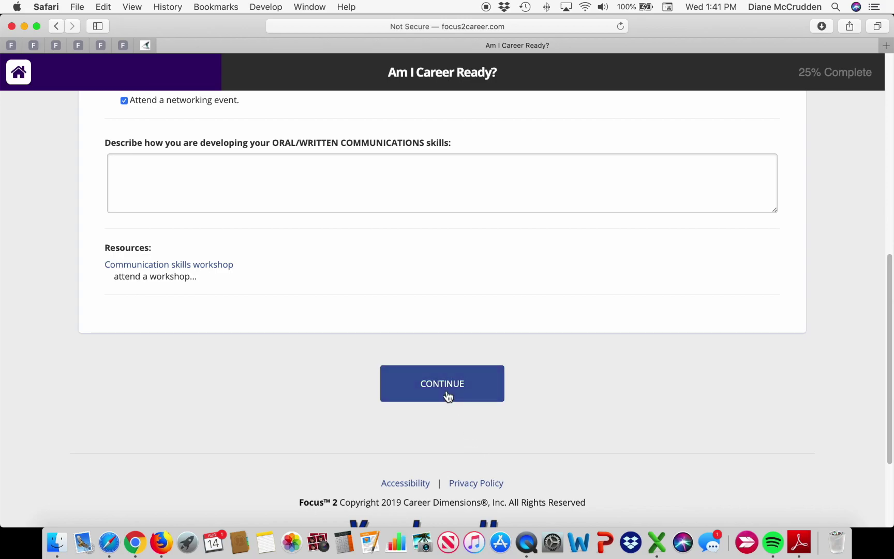
pyautogui.click(446, 393)
pyautogui.scroll(-10, 450, 440)
pyautogui.click(441, 315)
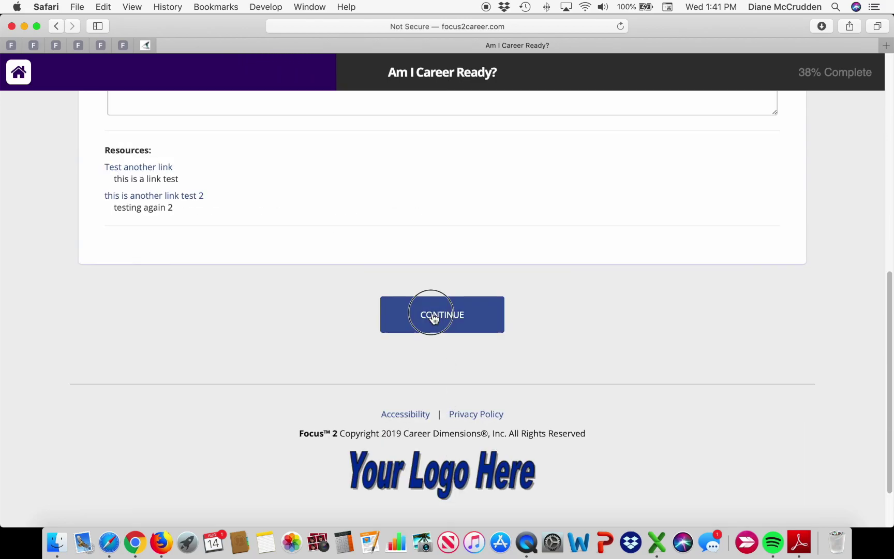
pyautogui.scroll(-8, 452, 455)
pyautogui.click(451, 456)
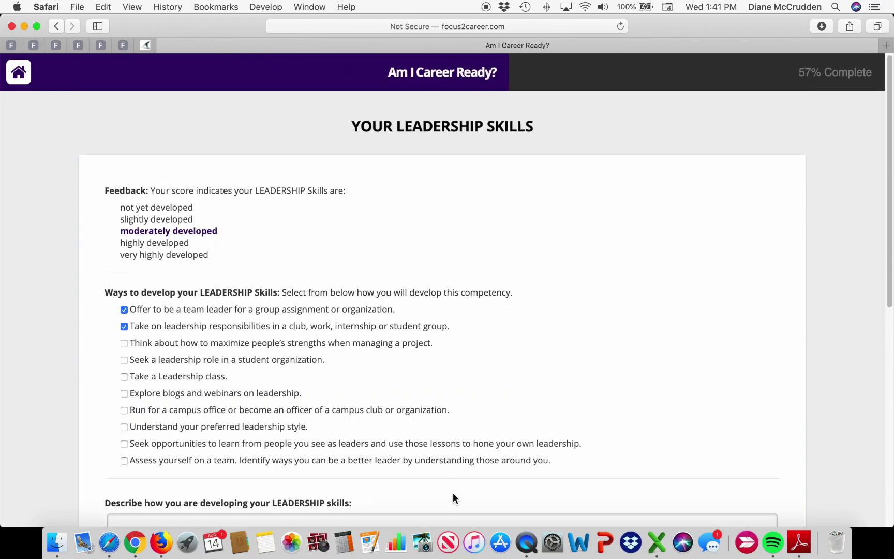
# Step: Continue past Leadership, Professionalism and Career Management, then finish the module at 100%
pyautogui.scroll(-10, 452, 494)
pyautogui.click(434, 368)
pyautogui.scroll(-10, 445, 456)
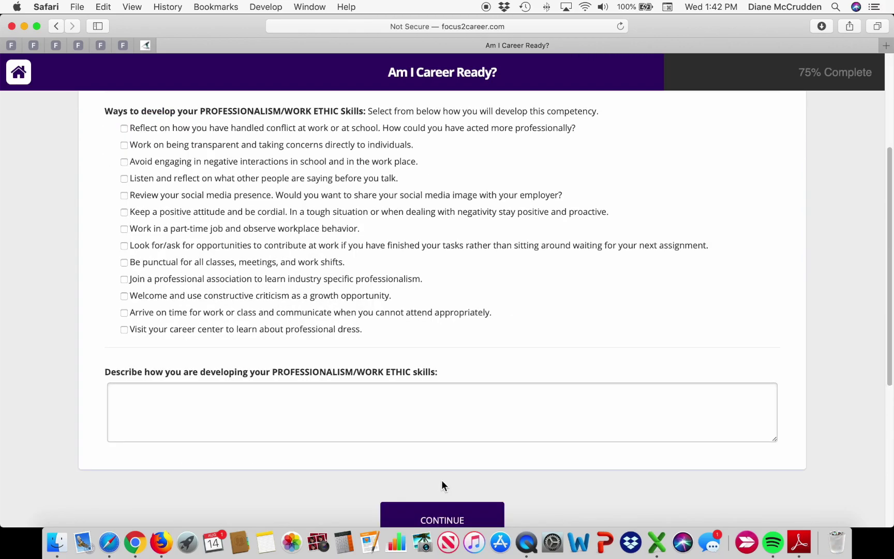
pyautogui.click(452, 516)
pyautogui.scroll(-10, 451, 514)
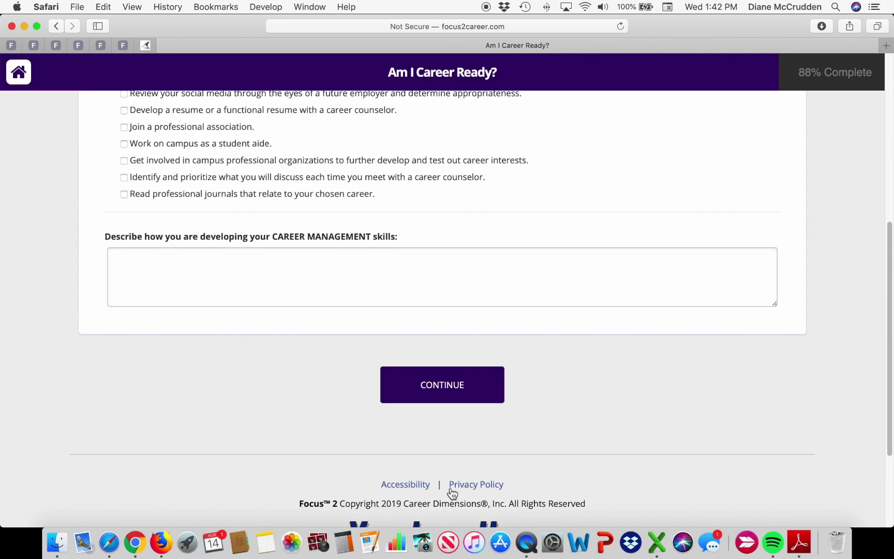
pyautogui.click(437, 395)
pyautogui.scroll(-10, 460, 493)
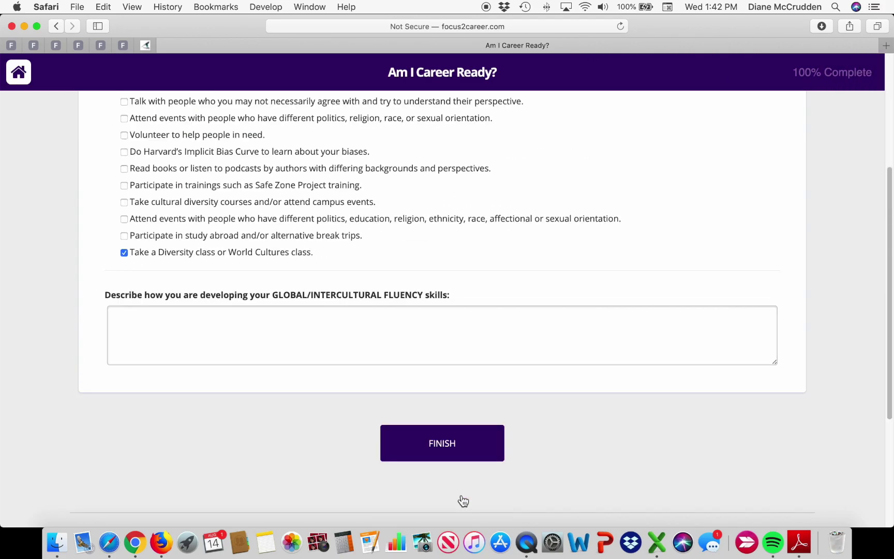
pyautogui.click(444, 456)
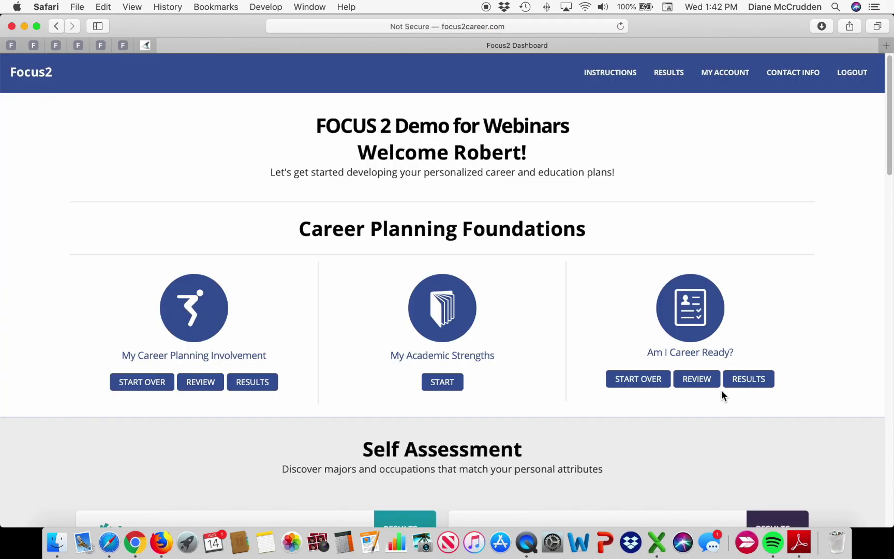
# Step: Build a portfolio containing only the Am I Career Ready? results from Review and Print My Portfolio
pyautogui.scroll(-5, 652, 459)
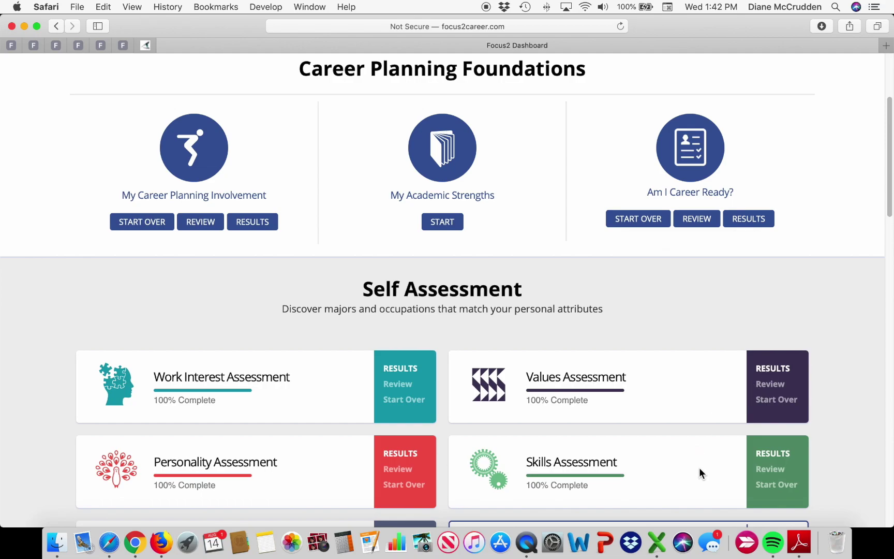
pyautogui.scroll(-5, 699, 469)
pyautogui.scroll(-3, 699, 469)
pyautogui.scroll(-4, 700, 469)
pyautogui.scroll(-5, 699, 468)
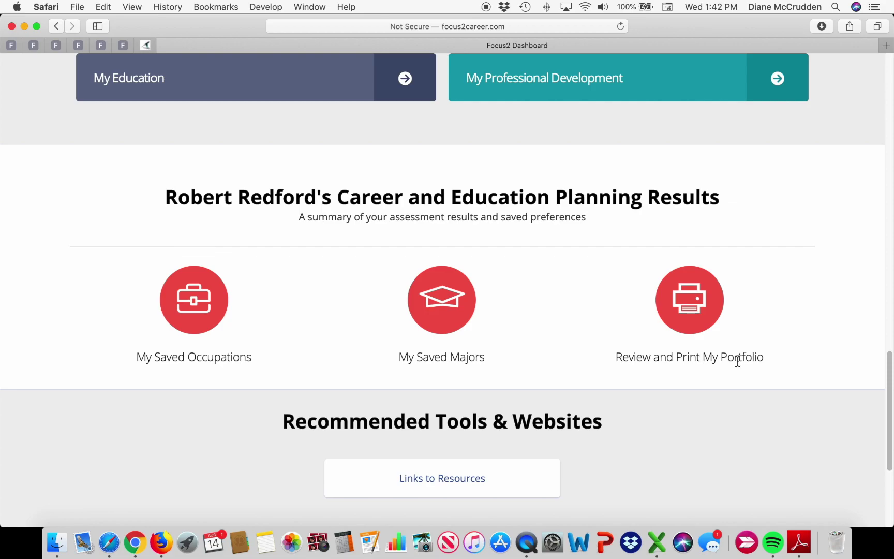
pyautogui.click(688, 299)
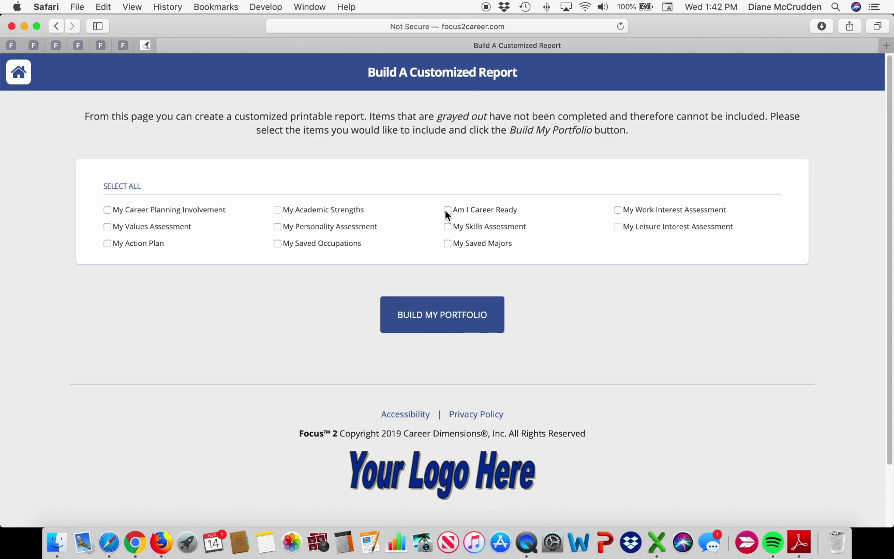
pyautogui.click(444, 314)
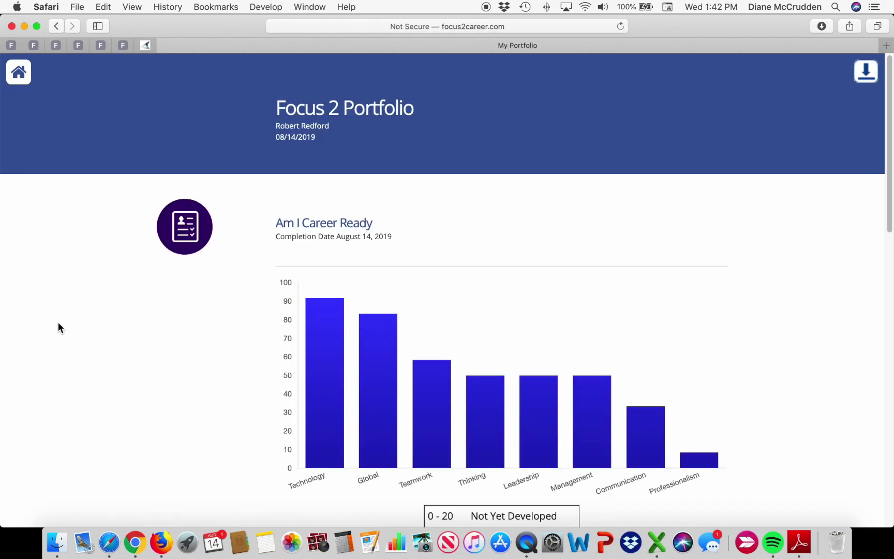
pyautogui.scroll(-2, 59, 325)
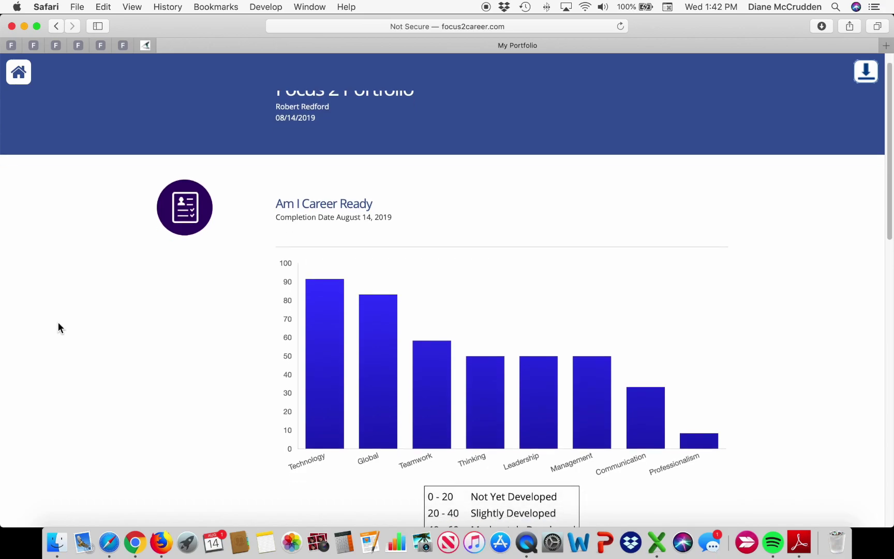
pyautogui.scroll(-5, 59, 325)
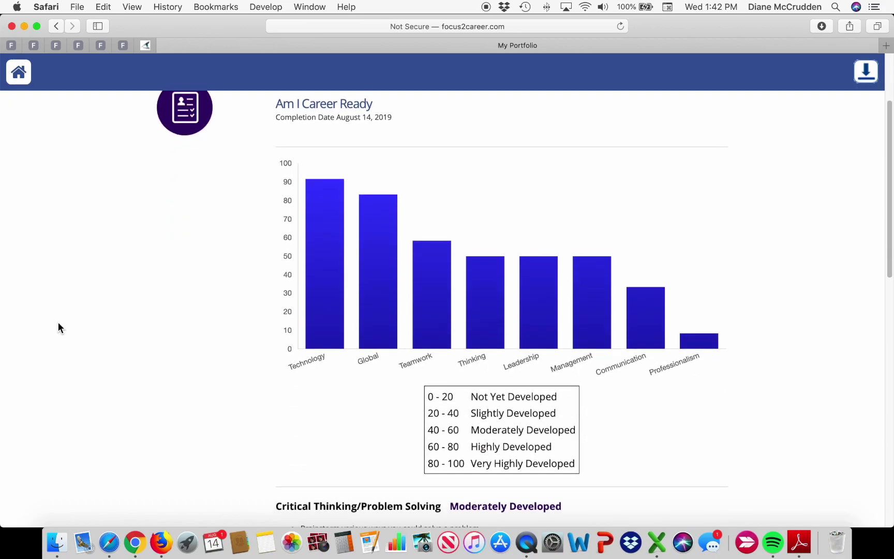
pyautogui.scroll(-5, 58, 325)
pyautogui.scroll(-2, 59, 325)
pyautogui.scroll(-5, 58, 325)
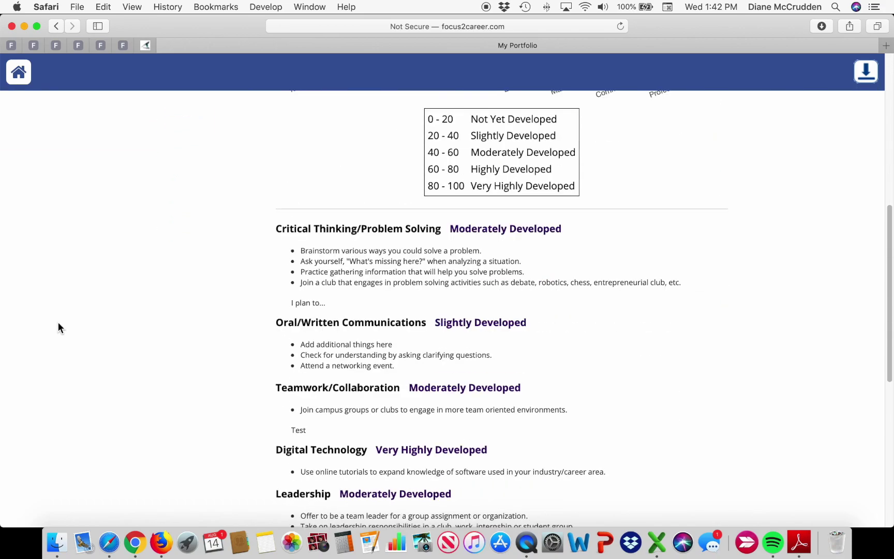
pyautogui.scroll(-1, 57, 327)
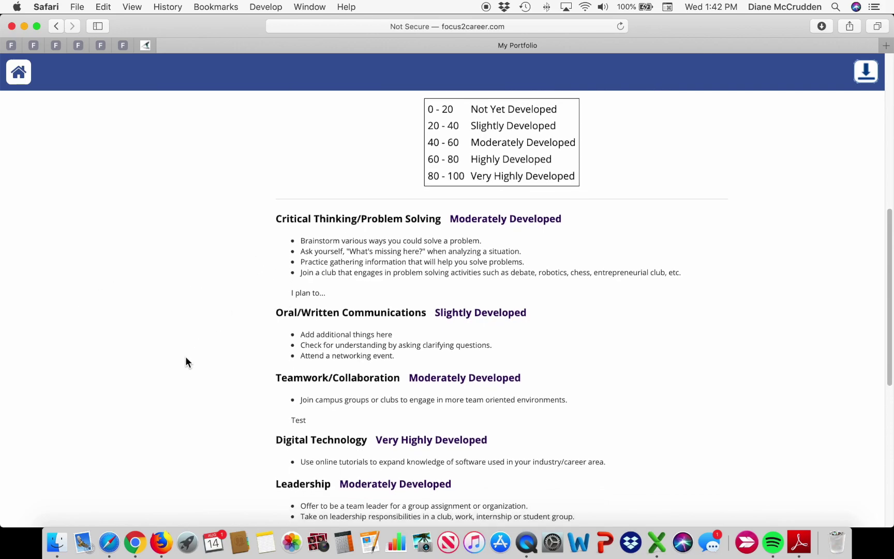
pyautogui.scroll(-1, 186, 362)
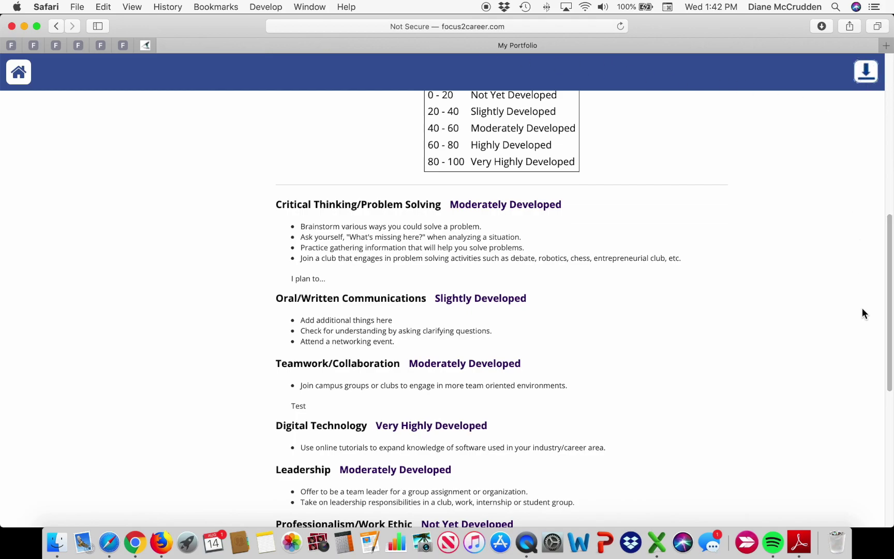
pyautogui.scroll(-3, 847, 400)
pyautogui.scroll(-3, 847, 400)
pyautogui.scroll(-4, 847, 400)
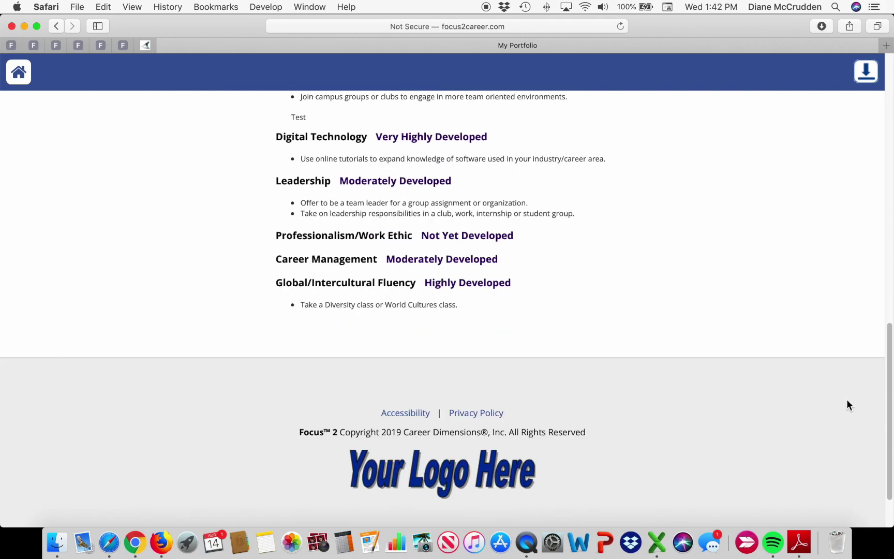
pyautogui.scroll(-2, 846, 400)
pyautogui.scroll(10, 846, 398)
pyautogui.scroll(5, 846, 399)
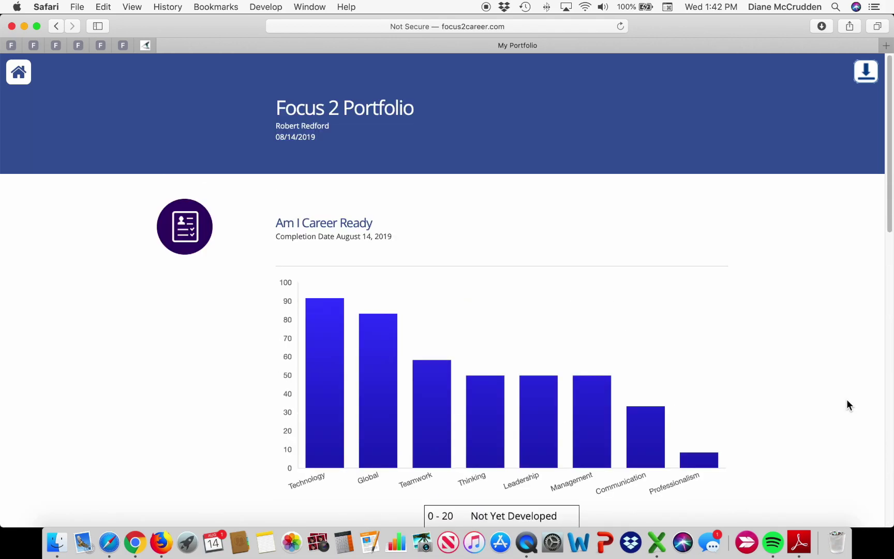
# Step: Return from the portfolio to Robert's Focus 2 dashboard using the top-left home icon
pyautogui.click(20, 78)
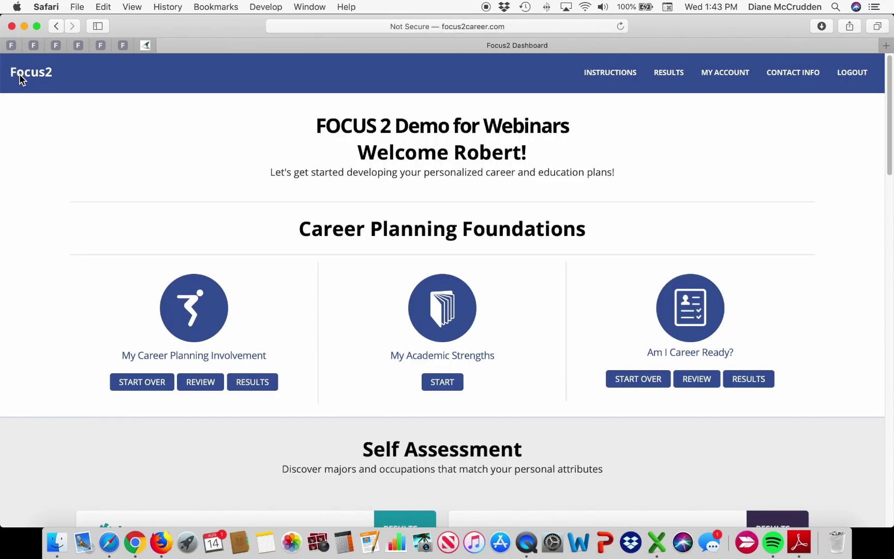